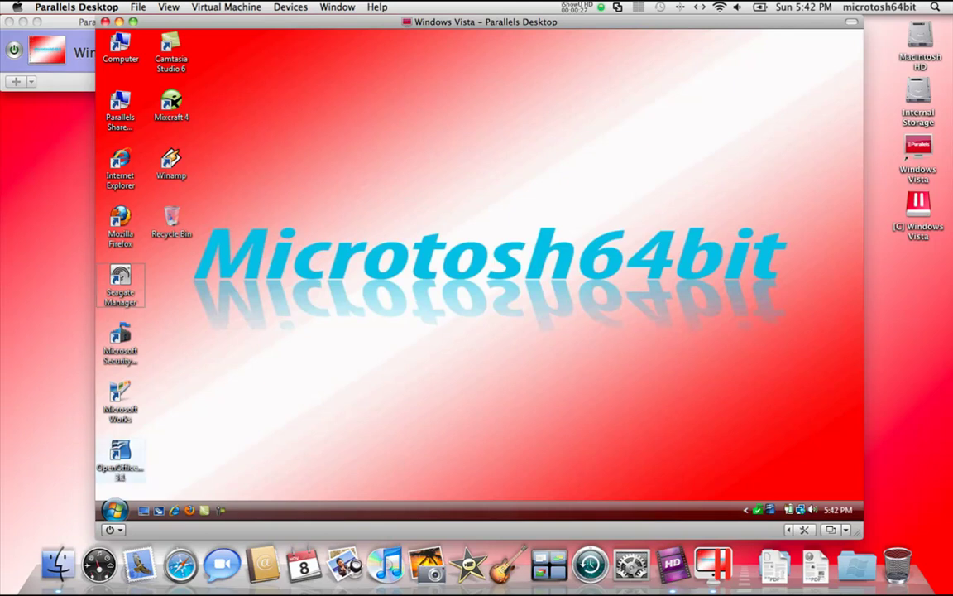
# Apply the MacLook appearance to the Windows Vista virtual machine.
pyautogui.click(115, 511)
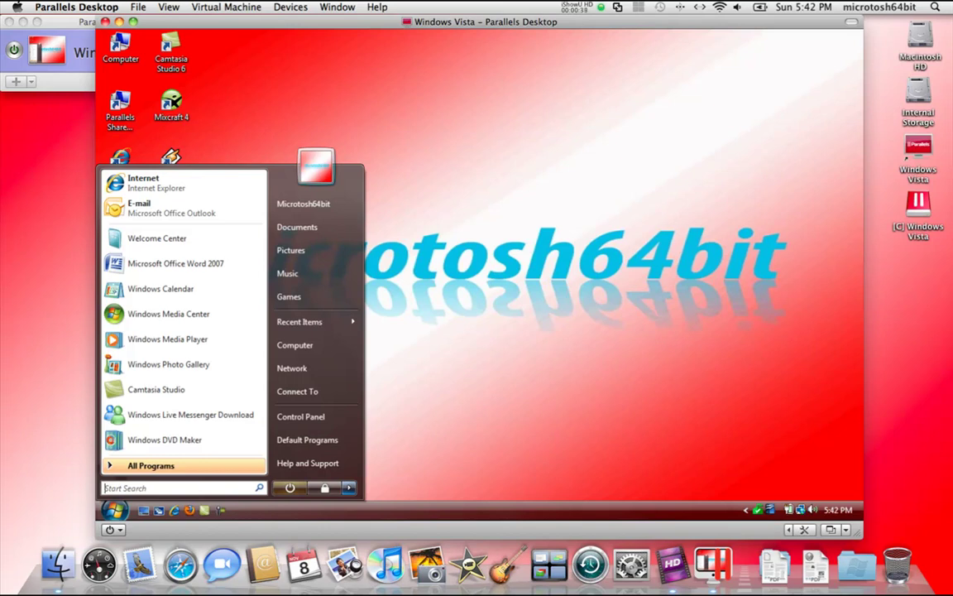
pyautogui.press('Escape')
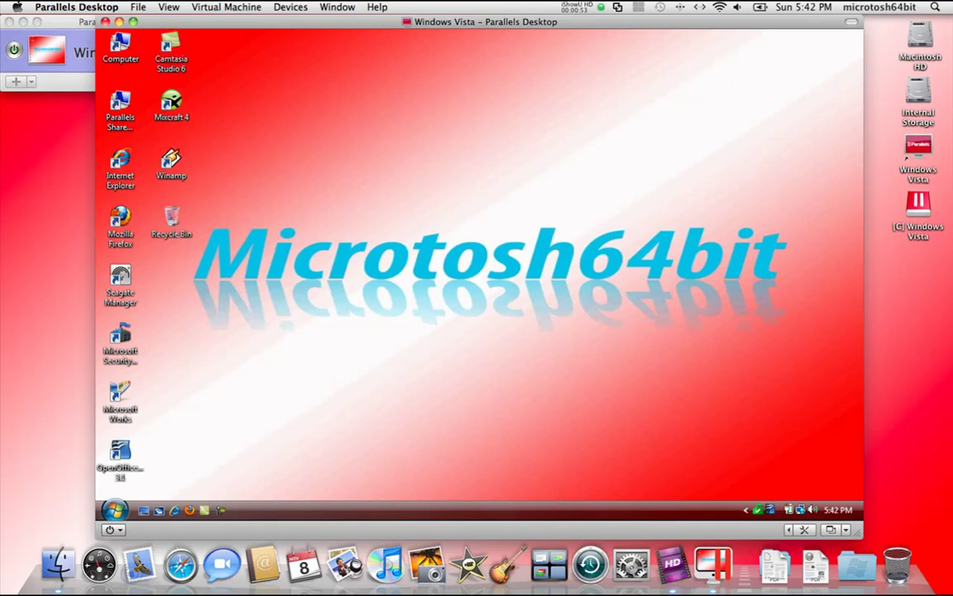
pyautogui.click(179, 5)
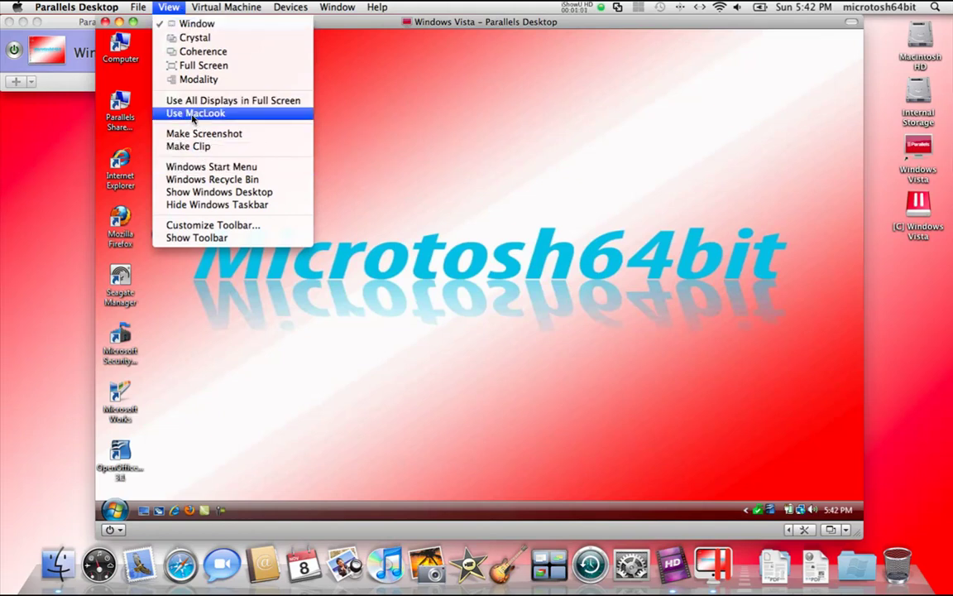
pyautogui.click(276, 116)
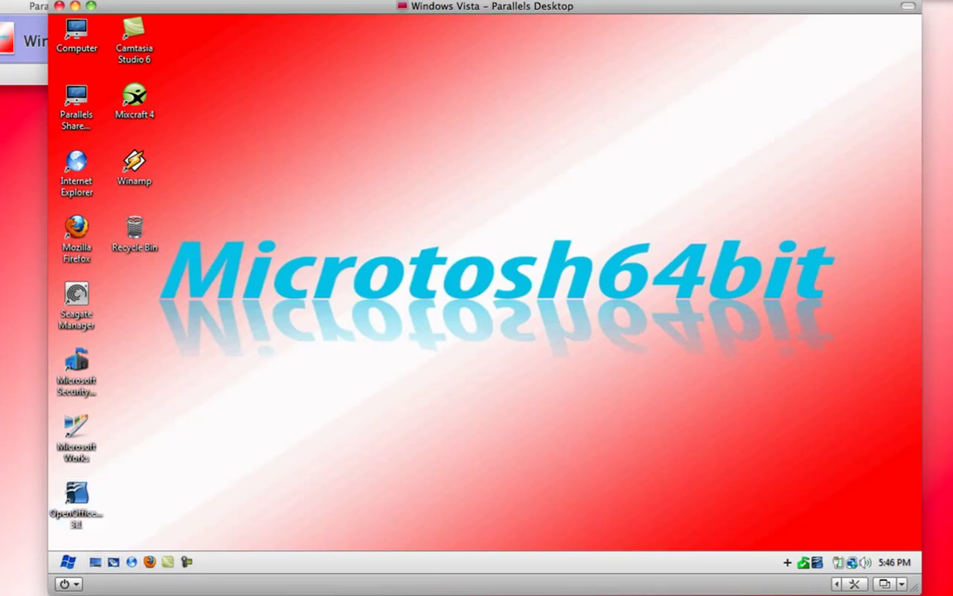
# View the Windows Documents and Pictures folders in one repositioned Explorer window, return to Documents and close the window.
pyautogui.click(68, 562)
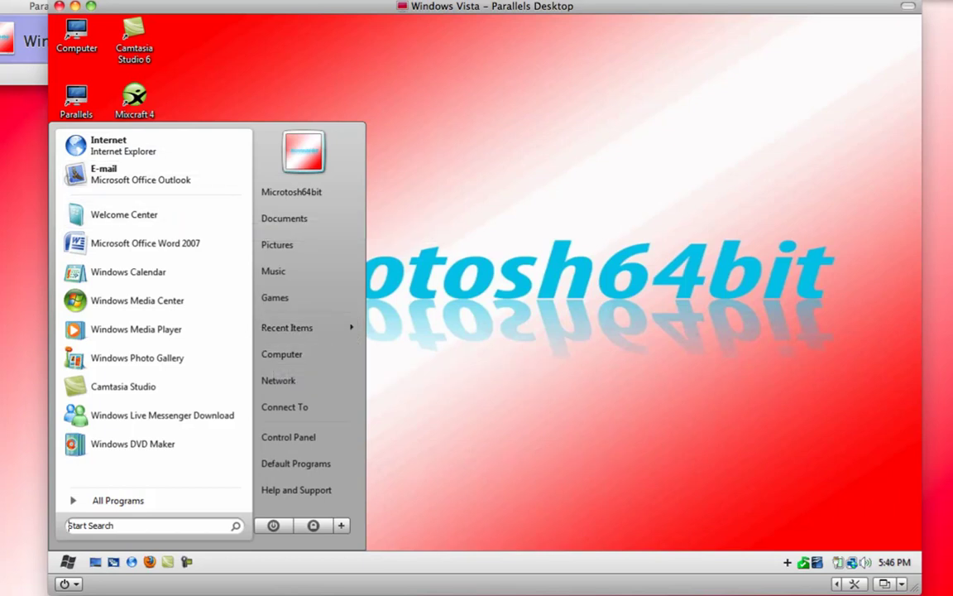
pyautogui.click(284, 217)
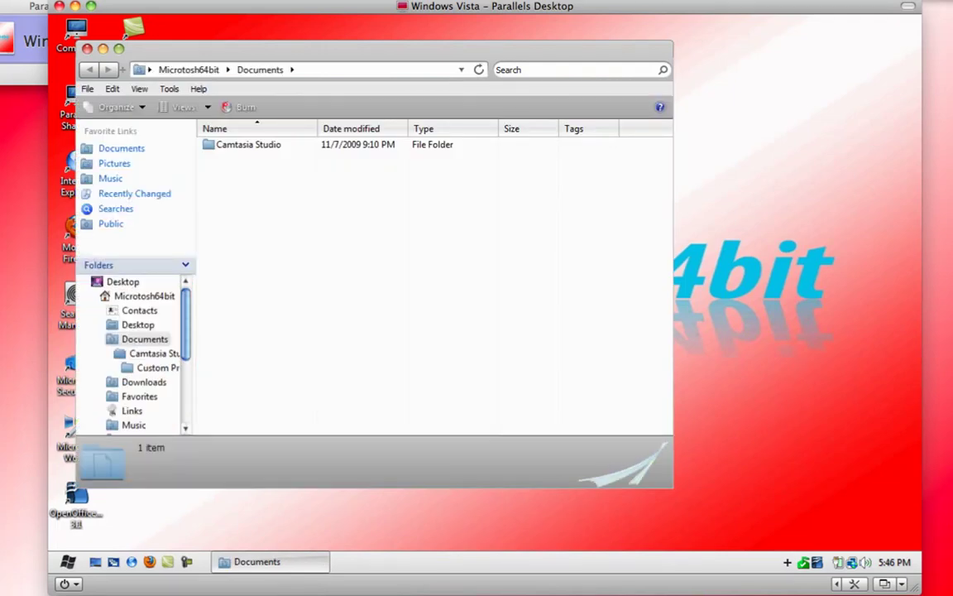
pyautogui.moveTo(207, 49); pyautogui.dragTo(301, 66)
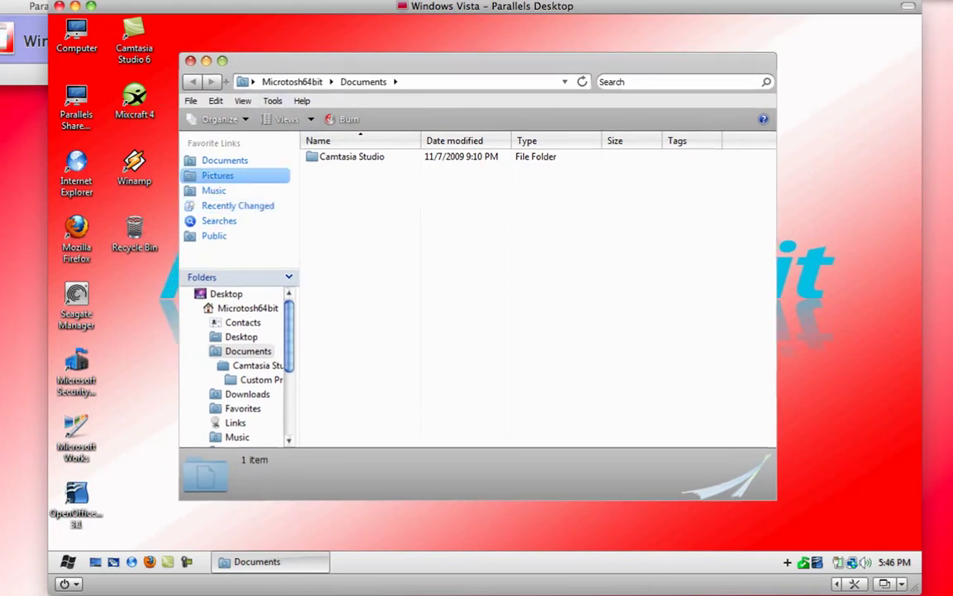
pyautogui.click(218, 175)
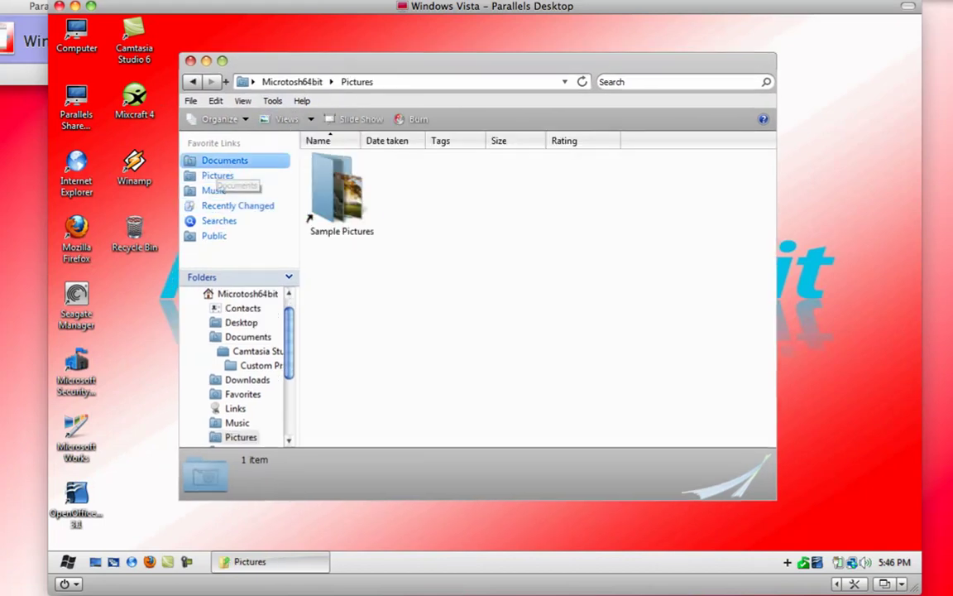
pyautogui.click(225, 161)
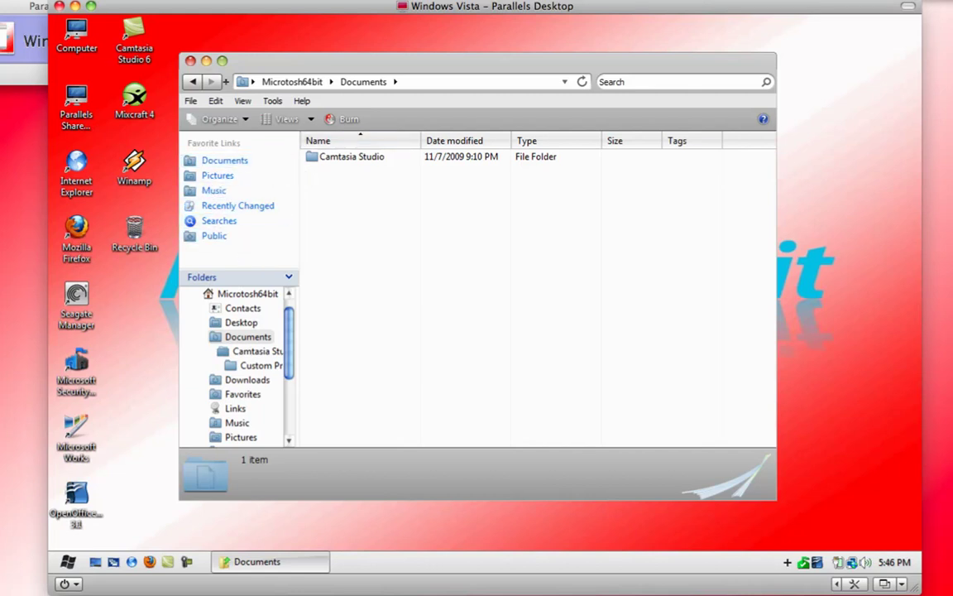
pyautogui.click(190, 60)
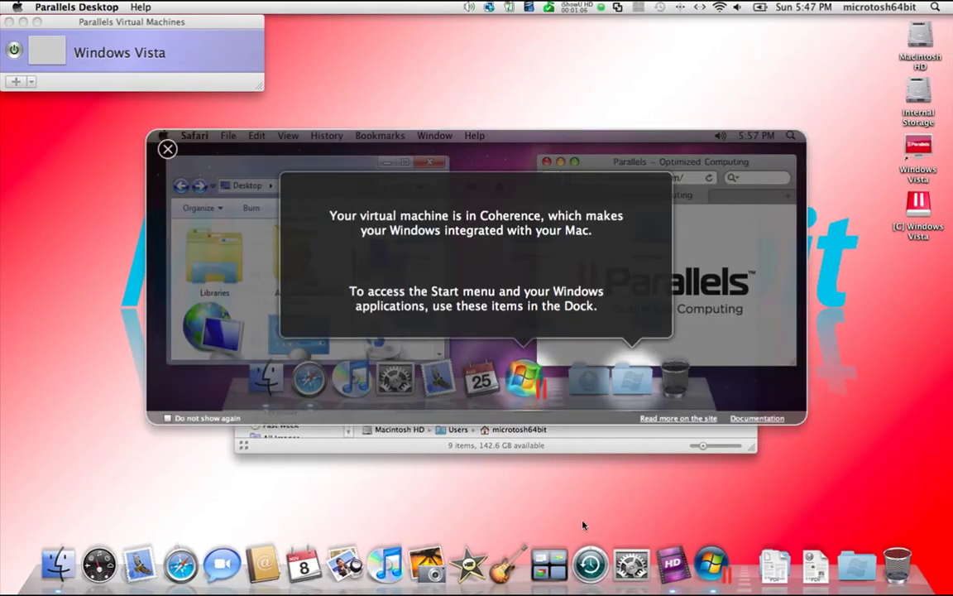
# Dismiss the Coherence introduction and open the Windows Documents folder on the Mac desktop.
pyautogui.click(164, 147)
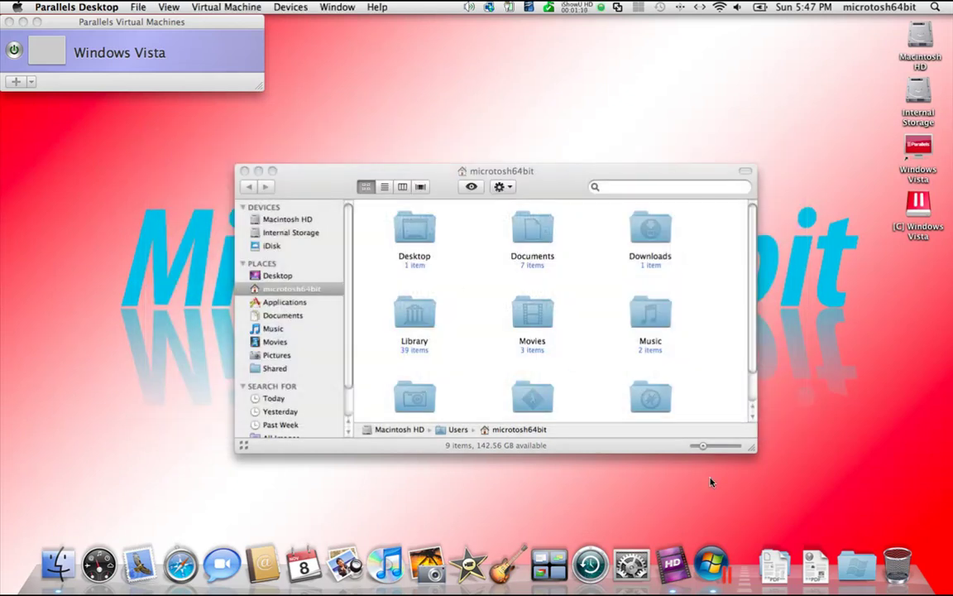
pyautogui.click(715, 566)
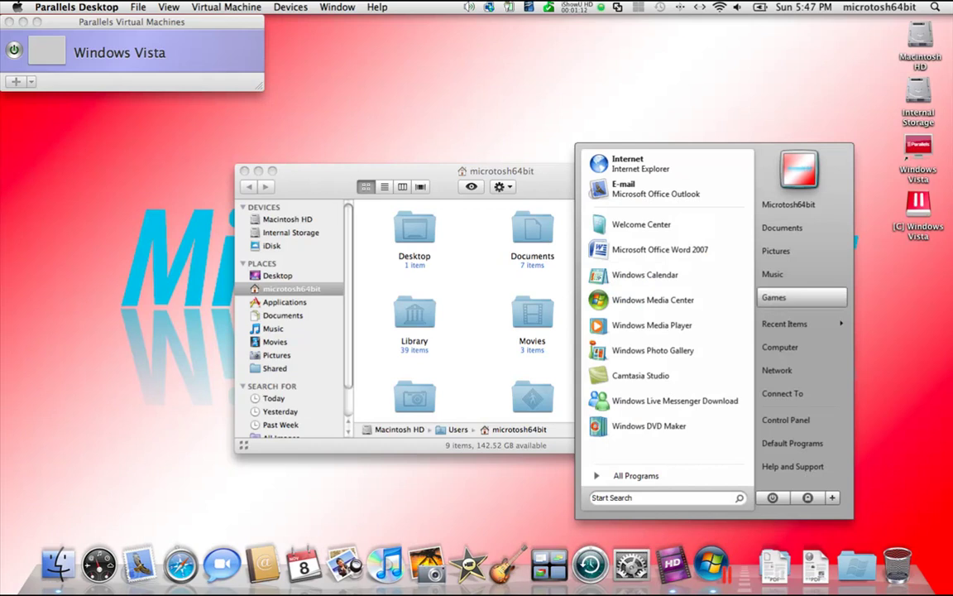
pyautogui.click(782, 227)
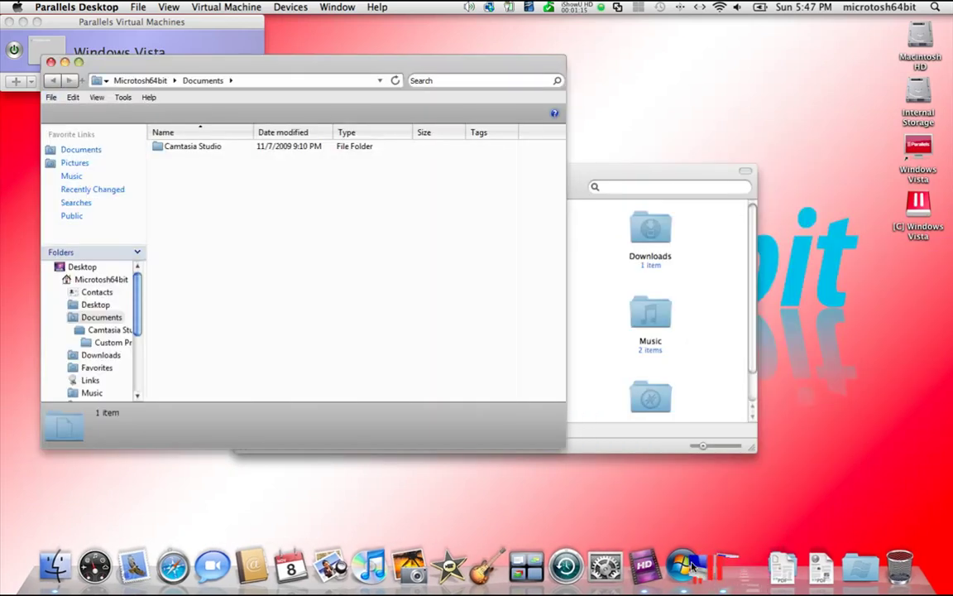
# Open the Windows Music folder in a second window, move it aside and bring the Documents window to the front.
pyautogui.click(692, 554)
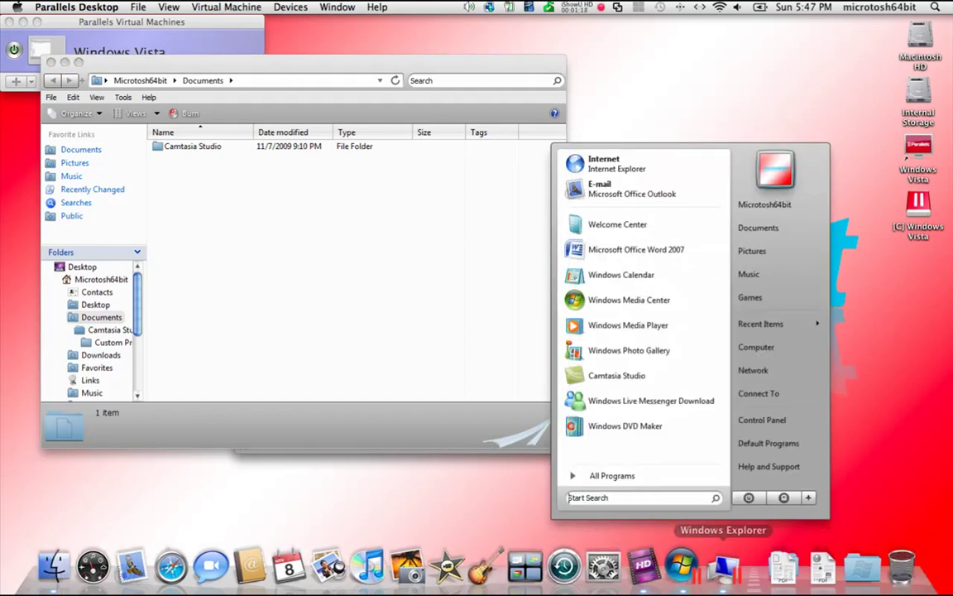
pyautogui.click(747, 274)
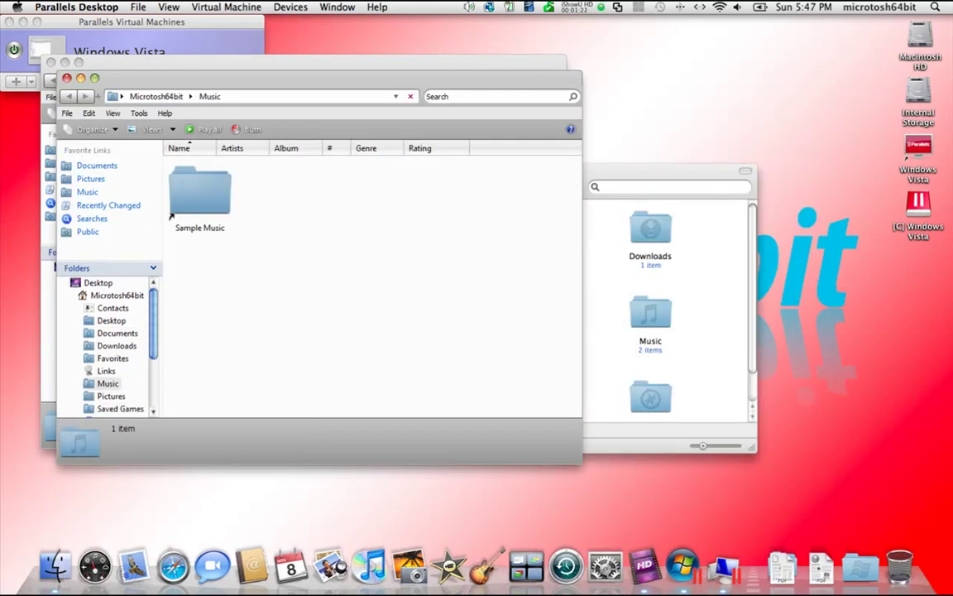
pyautogui.moveTo(367, 81)
pyautogui.mouseDown()
pyautogui.moveTo(633, 69)
pyautogui.moveTo(705, 42)
pyautogui.moveTo(632, 34)
pyautogui.moveTo(567, 42)
pyautogui.mouseUp()
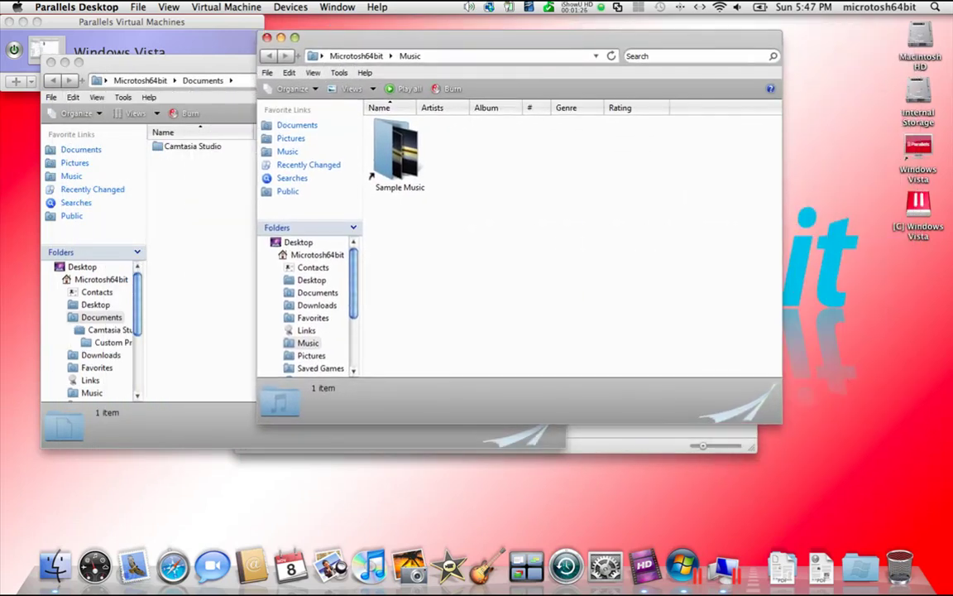
pyautogui.click(200, 273)
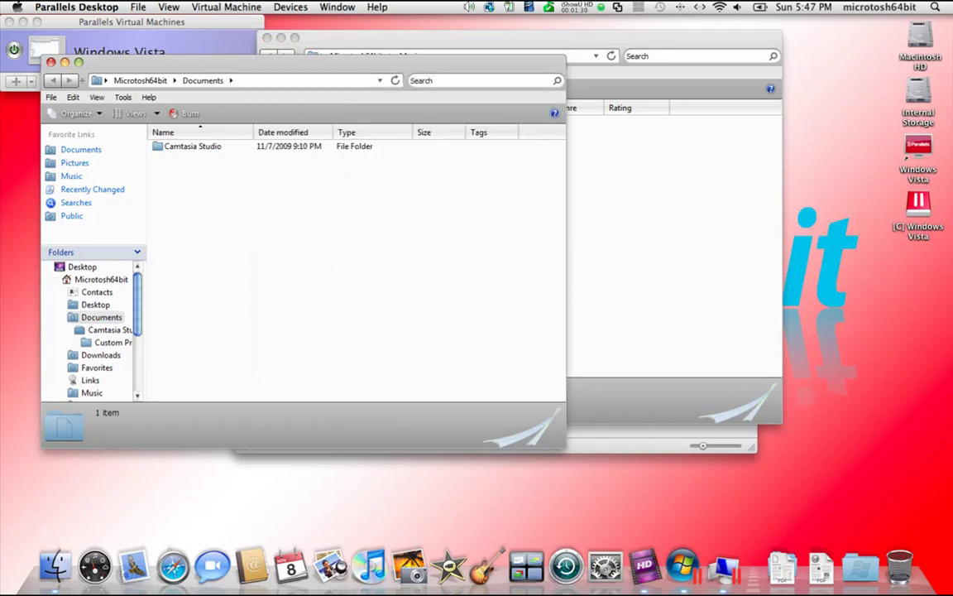
# Search the Windows programs for "open" and launch OpenOffice.org Writer in the virtual machine.
pyautogui.click(936, 8)
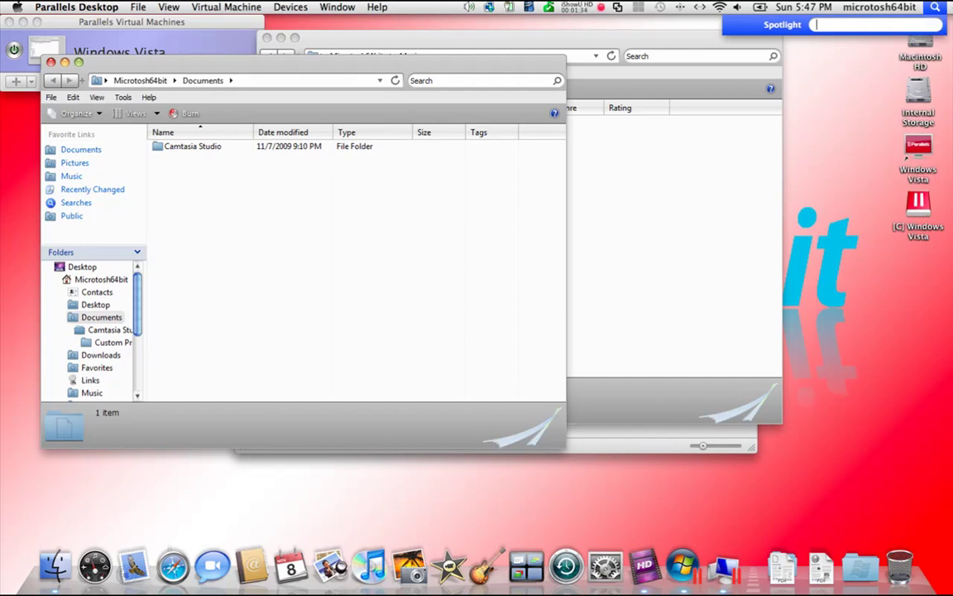
pyautogui.press('Escape')
pyautogui.click(684, 573)
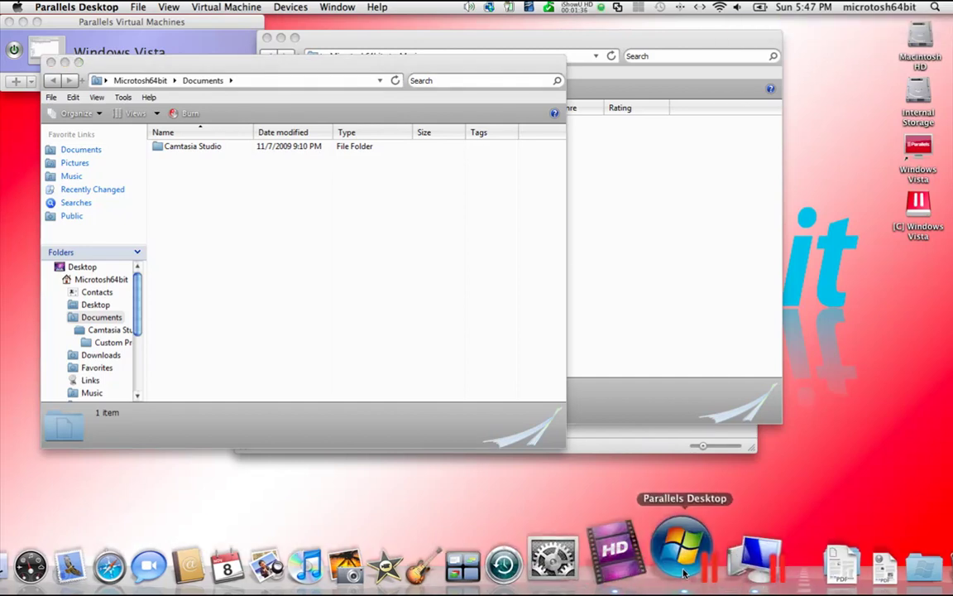
pyautogui.click(683, 570)
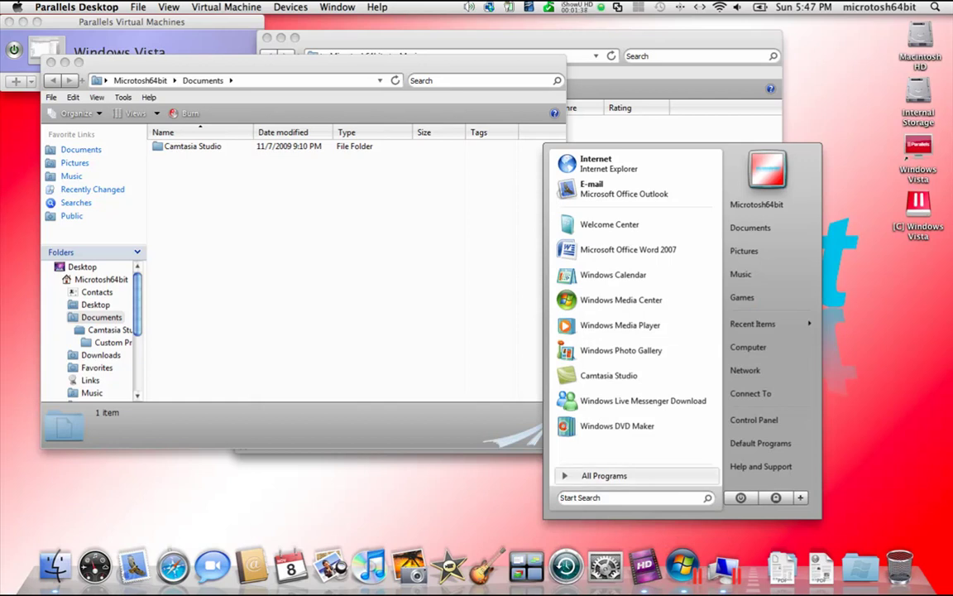
pyautogui.click(625, 475)
pyautogui.click(629, 499)
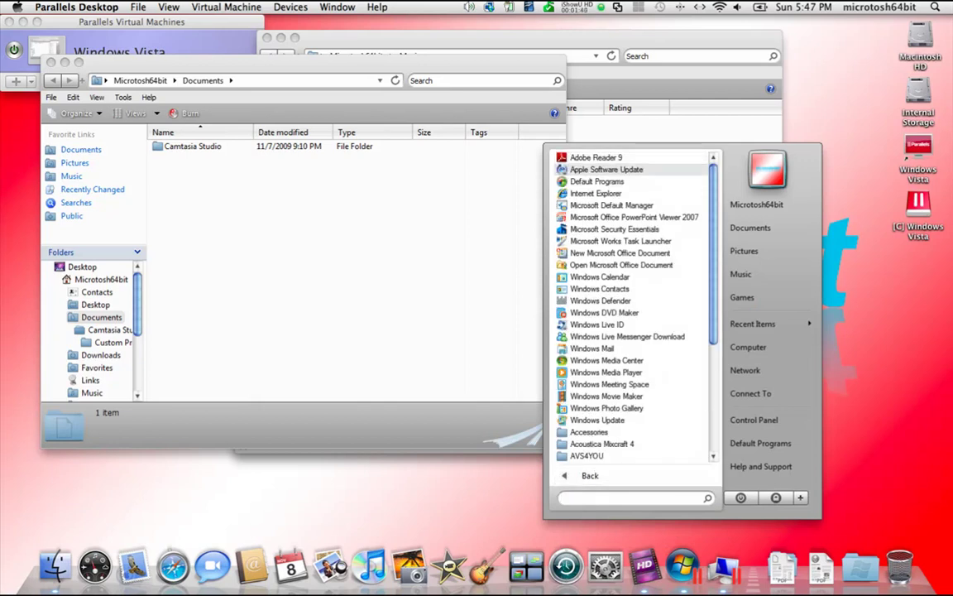
pyautogui.write('open')
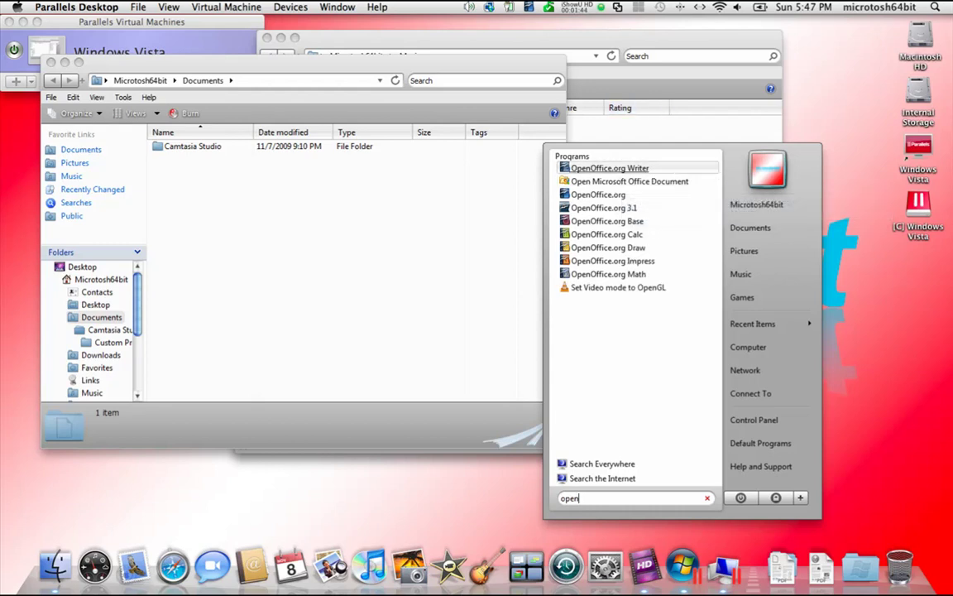
pyautogui.press('Return')
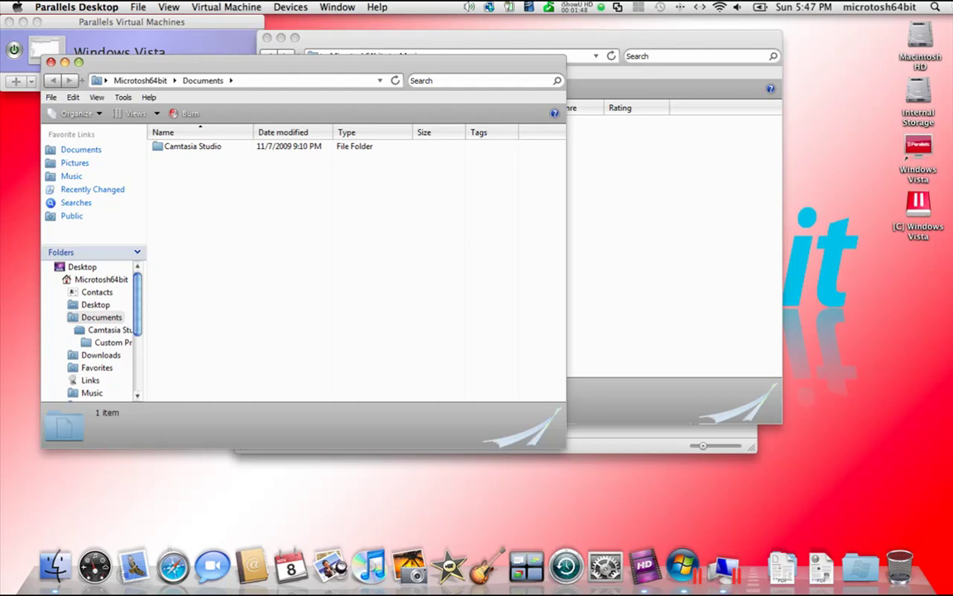
# Search Spotlight for "op" and launch the Mac version of OpenOffice.org.
pyautogui.press('super+space')
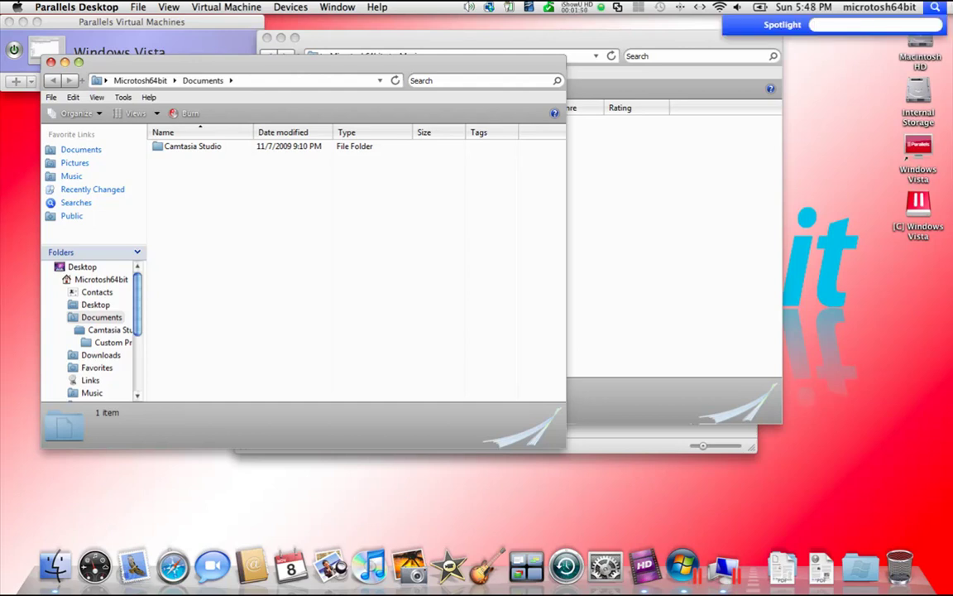
pyautogui.write('c')
pyautogui.write('p')
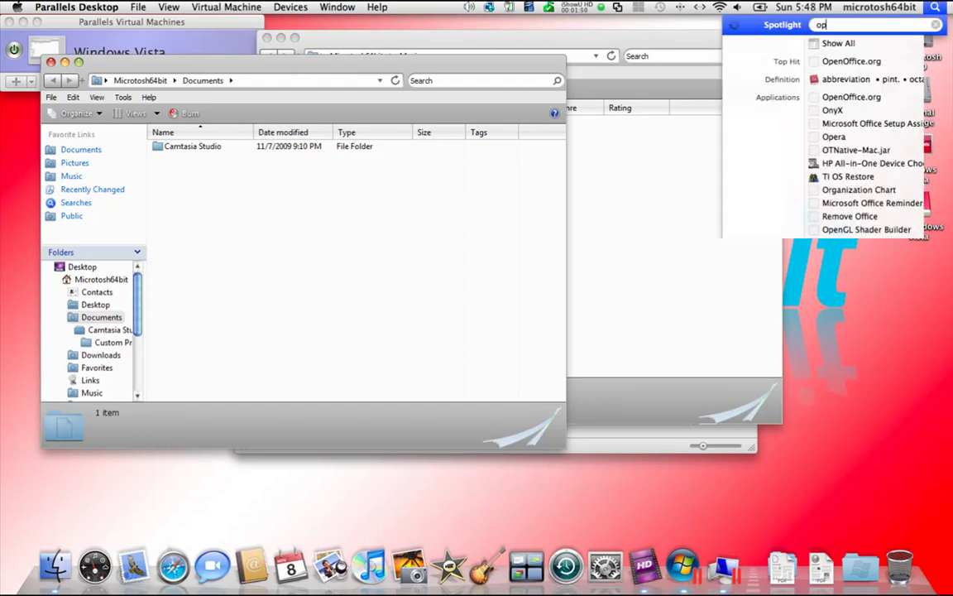
pyautogui.press('Return')
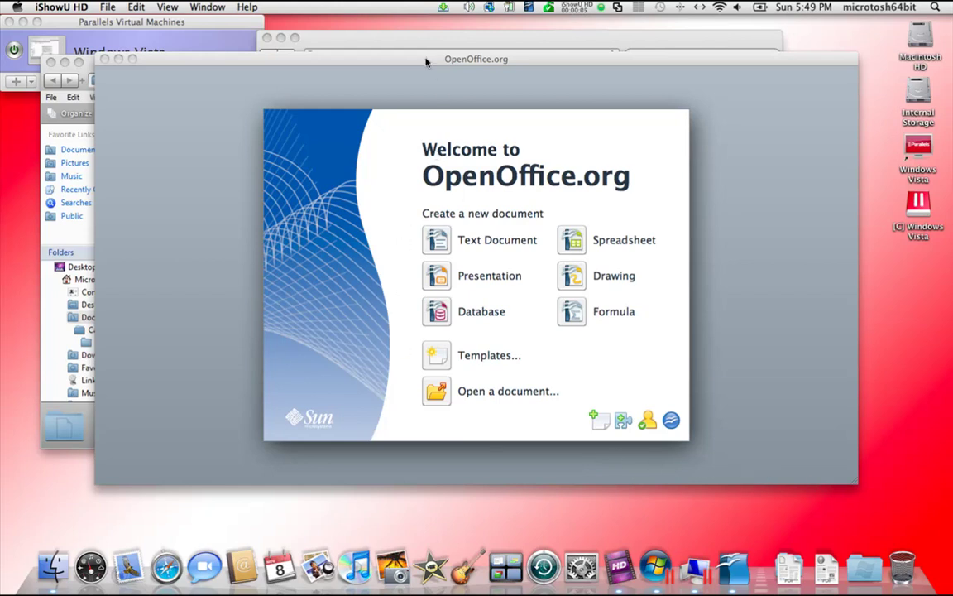
# Create a new text document in the Mac version of OpenOffice.org.
pyautogui.click(383, 36)
pyautogui.click(192, 97)
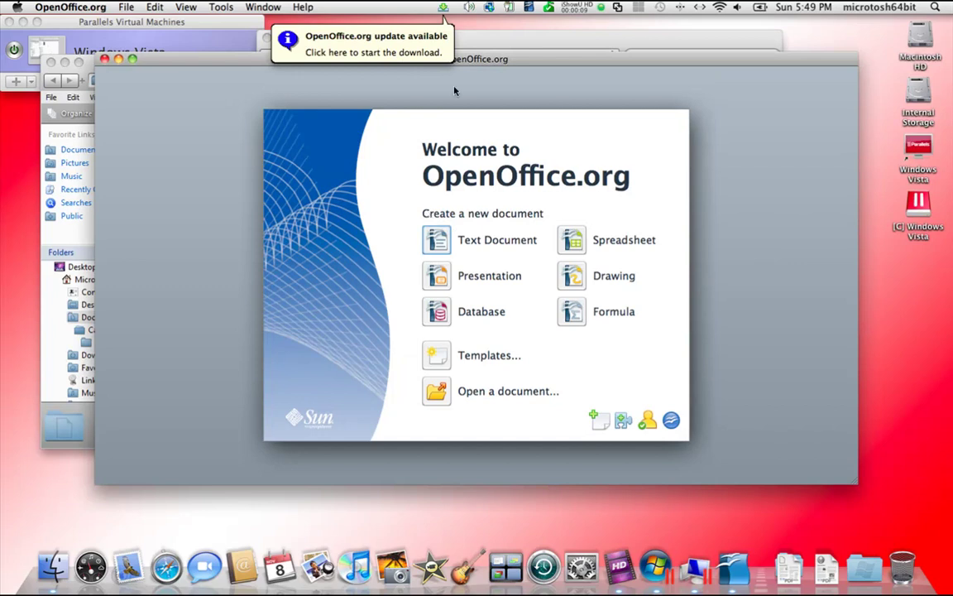
pyautogui.click(440, 242)
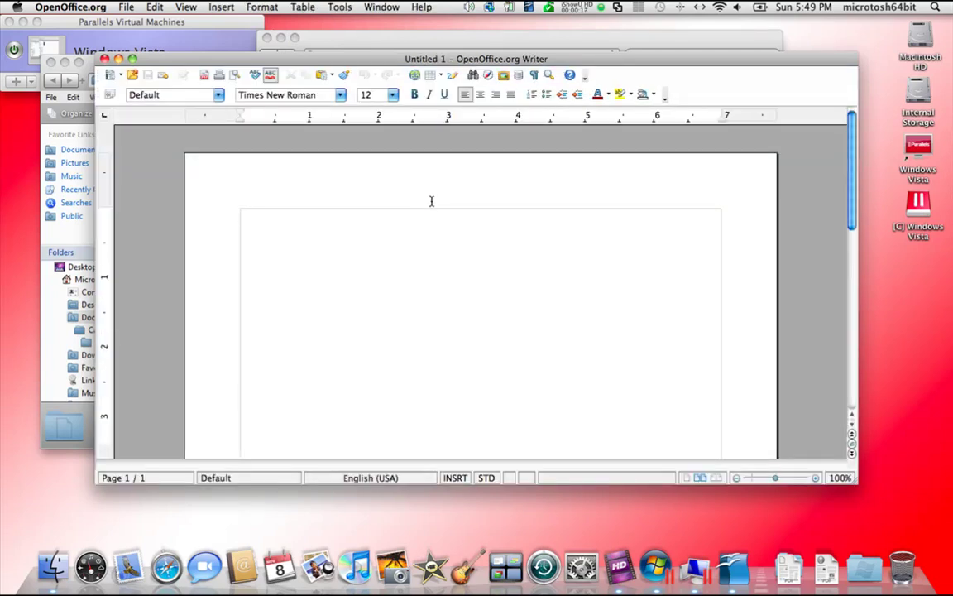
# Search the Windows programs for "wri" and launch OpenOffice.org Writer in the virtual machine again.
pyautogui.click(658, 546)
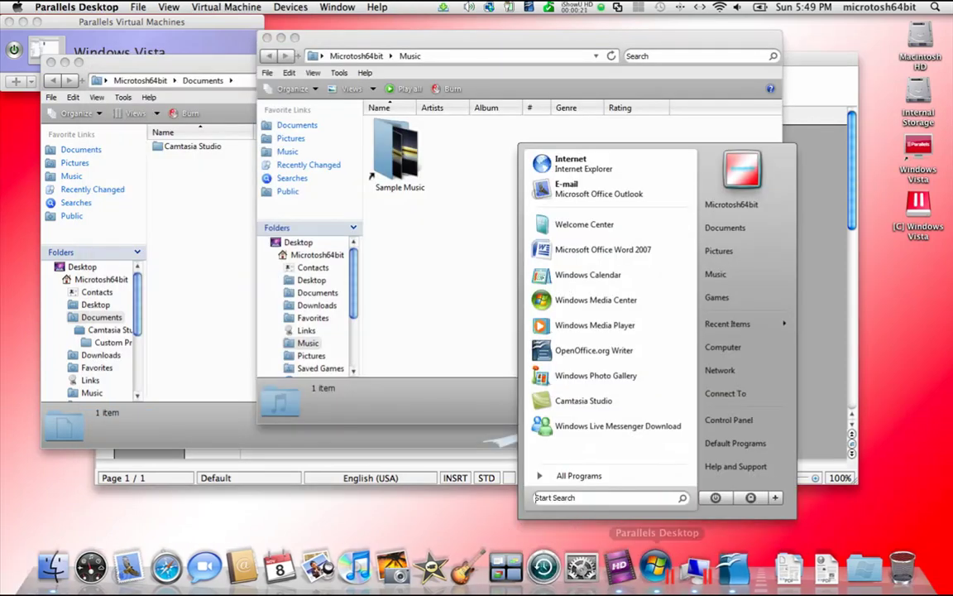
pyautogui.write('wri')
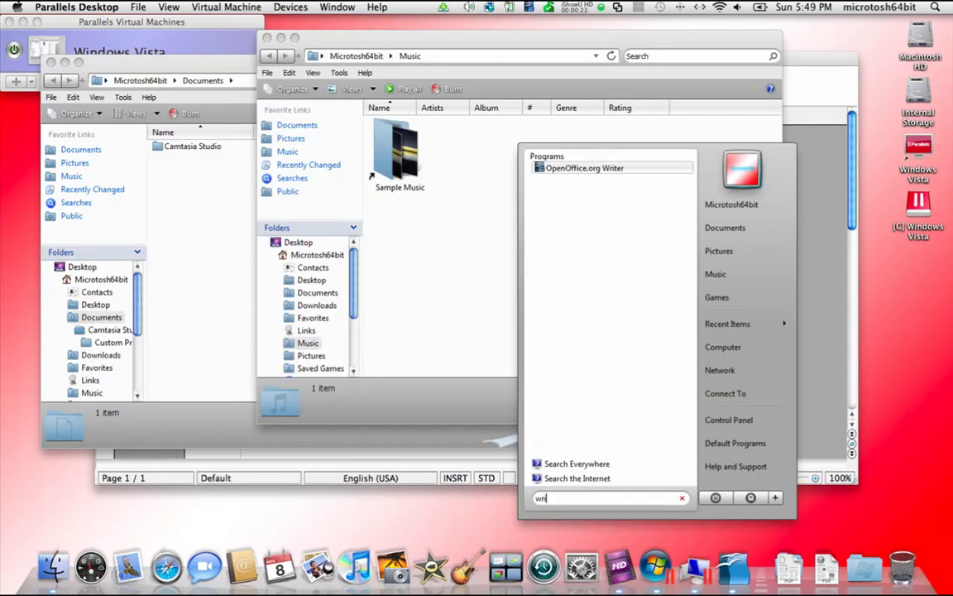
pyautogui.press('Return')
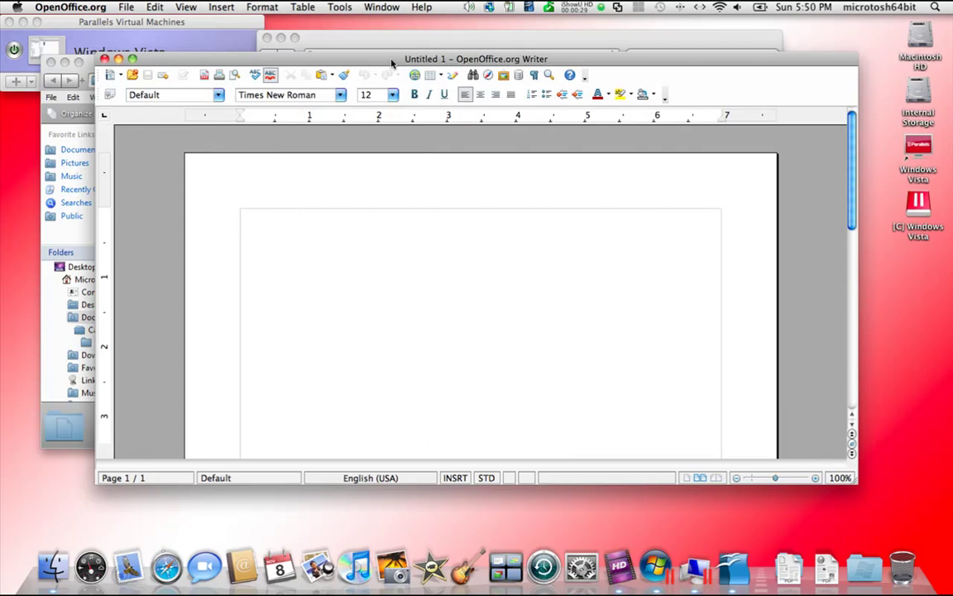
# Move the Mac Writer, Windows Documents and Windows Music windows apart to uncover the window behind them.
pyautogui.moveTo(395, 70); pyautogui.dragTo(476, 121)
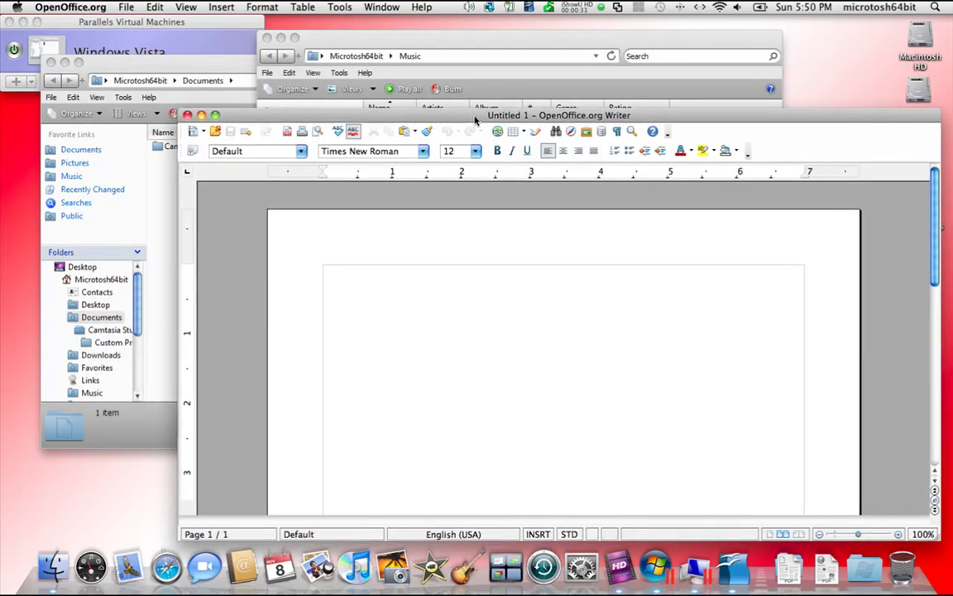
pyautogui.click(657, 556)
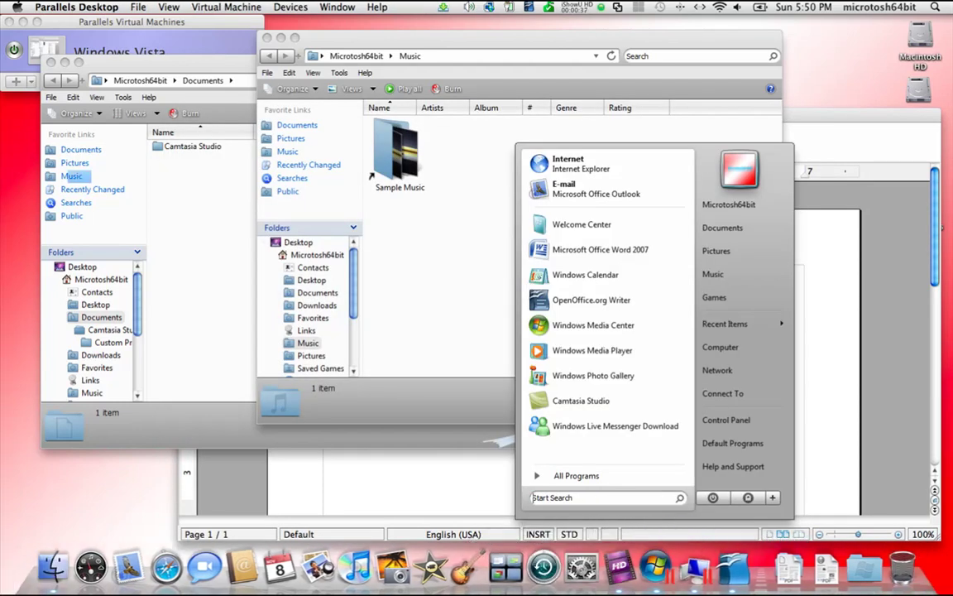
pyautogui.click(142, 64)
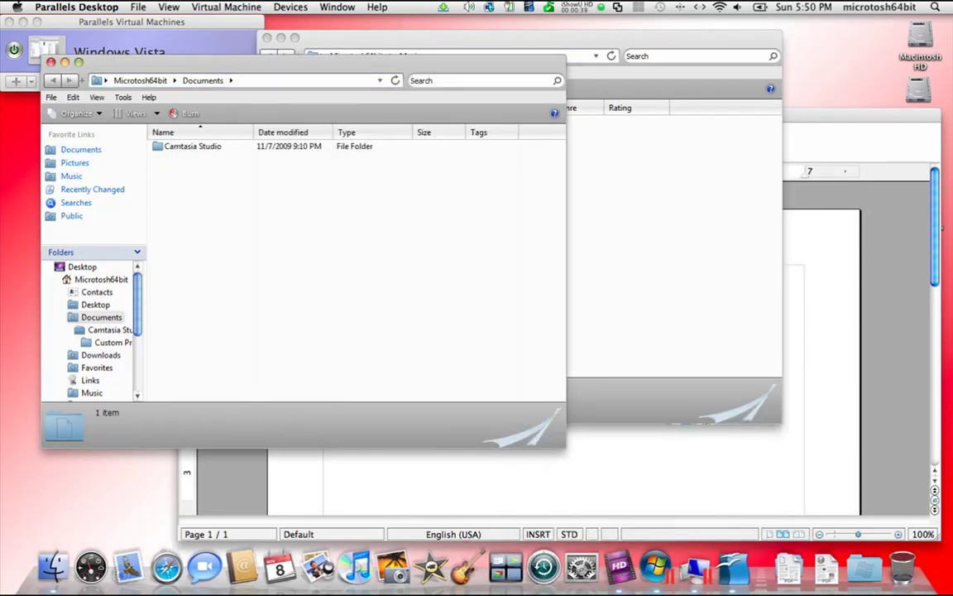
pyautogui.moveTo(143, 63); pyautogui.dragTo(120, 153)
pyautogui.moveTo(319, 38); pyautogui.dragTo(76, 24)
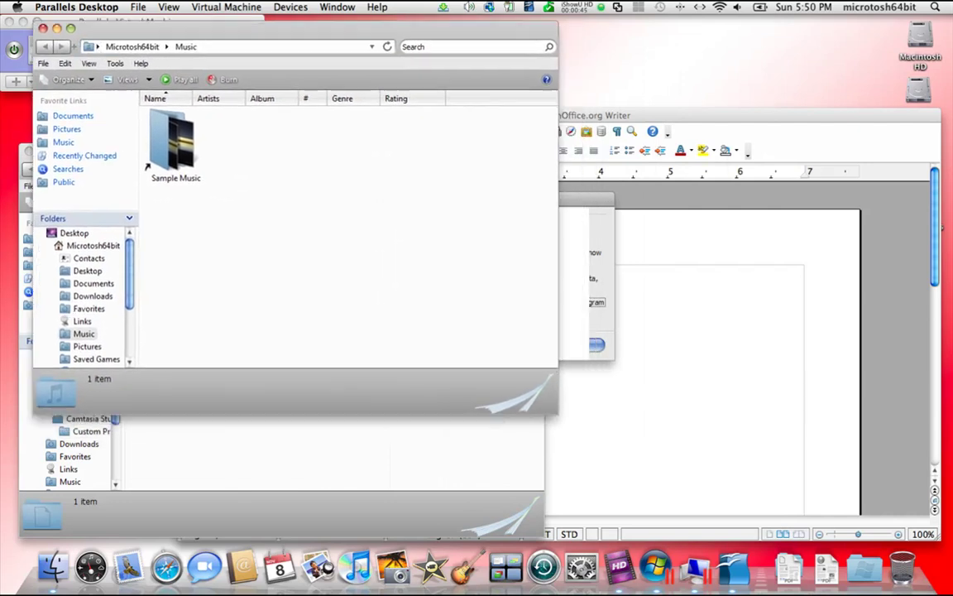
# Decline participation in the OpenOffice.org Improvement Program and confirm the choice.
pyautogui.click(587, 200)
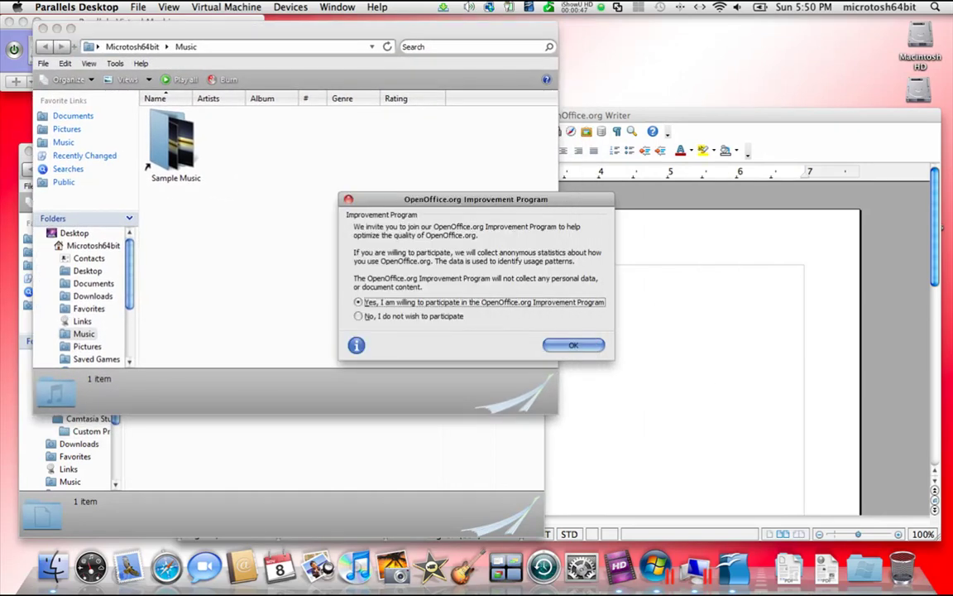
pyautogui.click(358, 315)
pyautogui.click(571, 344)
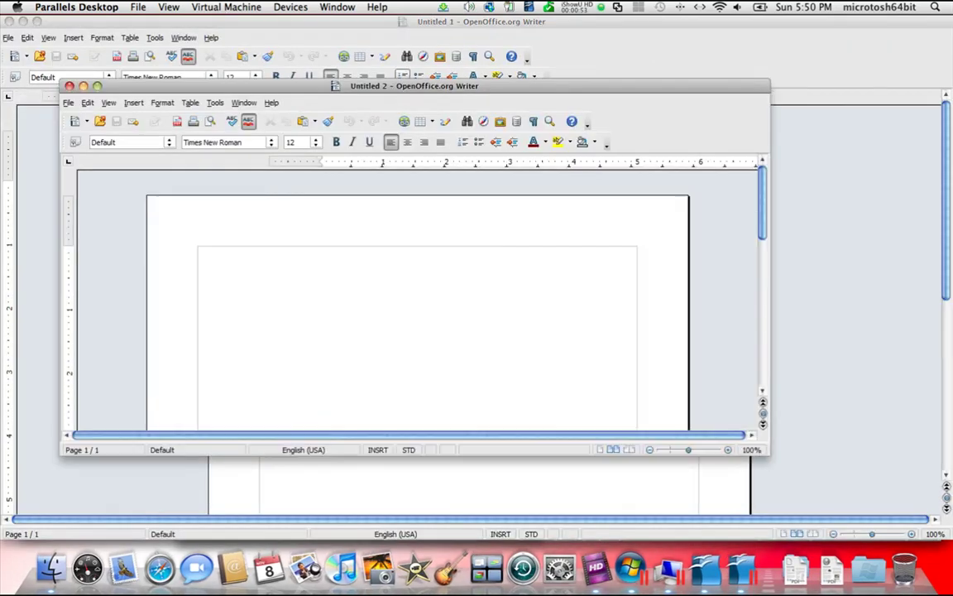
# Restore the maximized Untitled 1 window of Windows Writer to a smaller size and spread it and Untitled 2 apart on the desktop.
pyautogui.moveTo(414, 86); pyautogui.dragTo(373, 86)
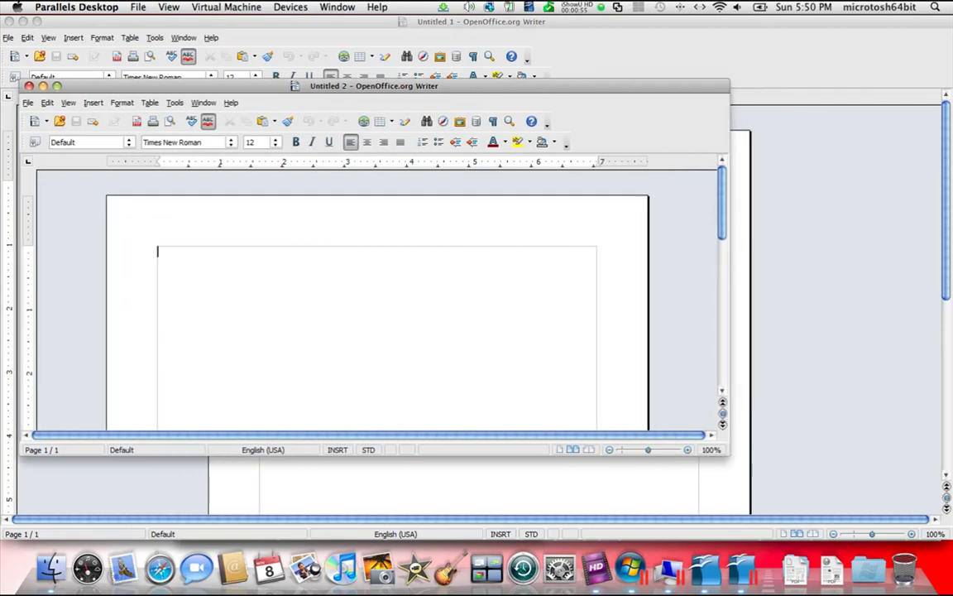
pyautogui.click(482, 22)
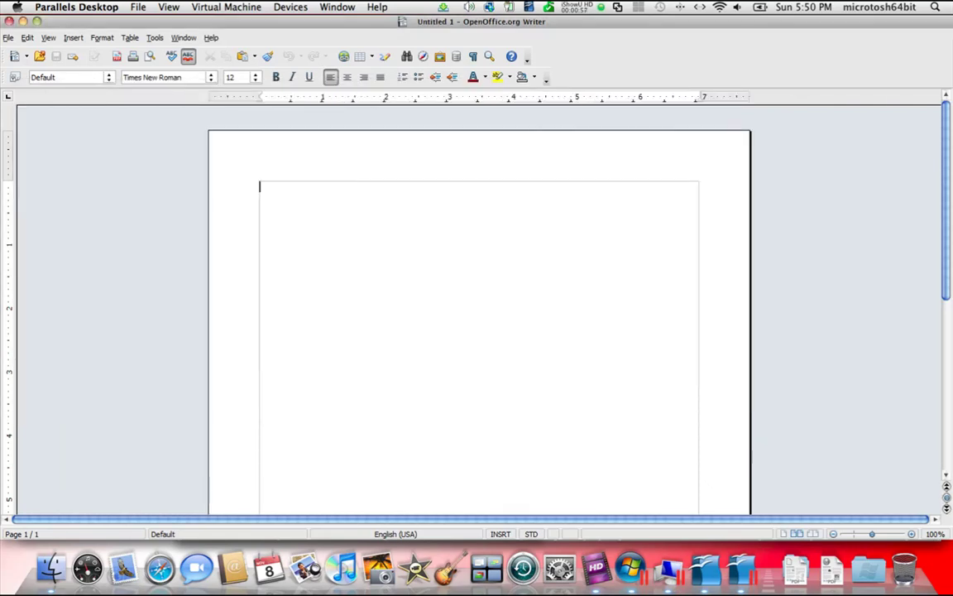
pyautogui.click(37, 21)
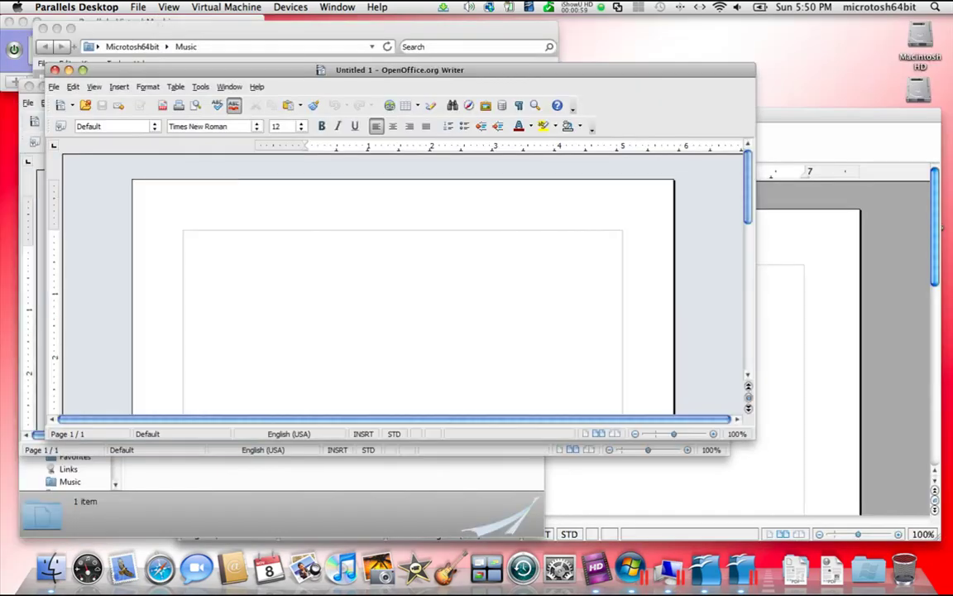
pyautogui.moveTo(331, 71); pyautogui.dragTo(532, 42)
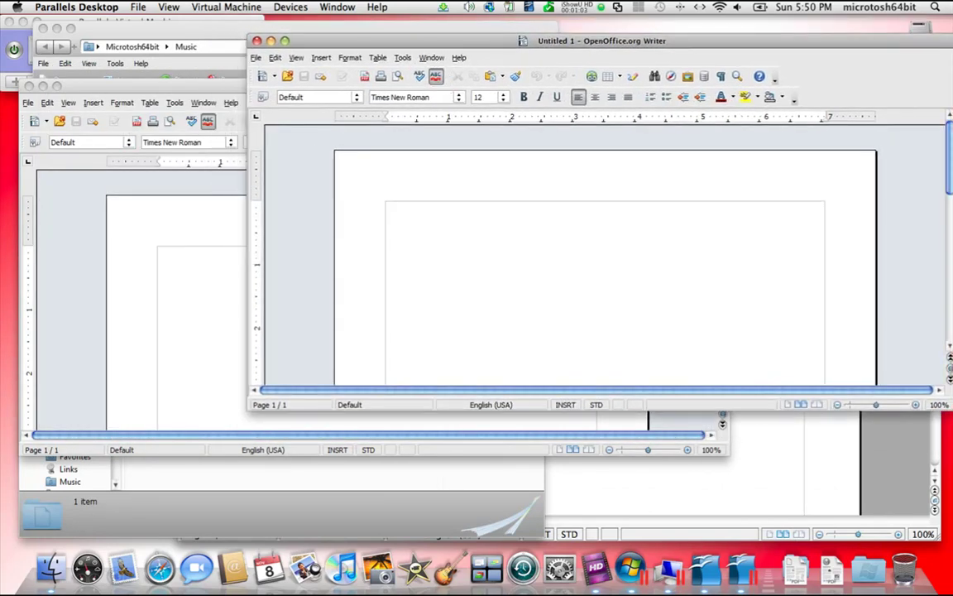
pyautogui.click(131, 86)
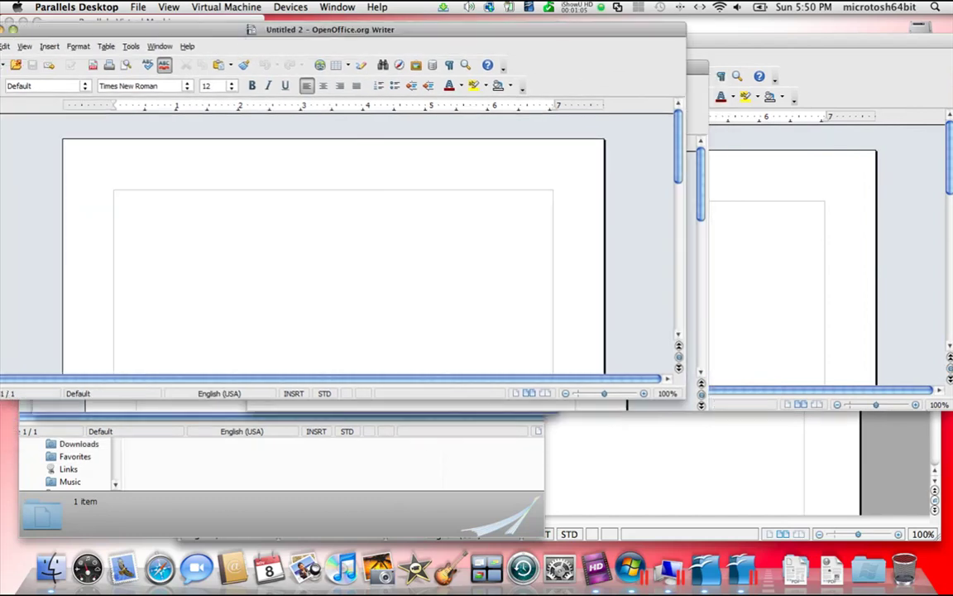
# Alternate between the Mac Writer document and the Windows Untitled 2 document to compare their window appearance.
pyautogui.click(577, 419)
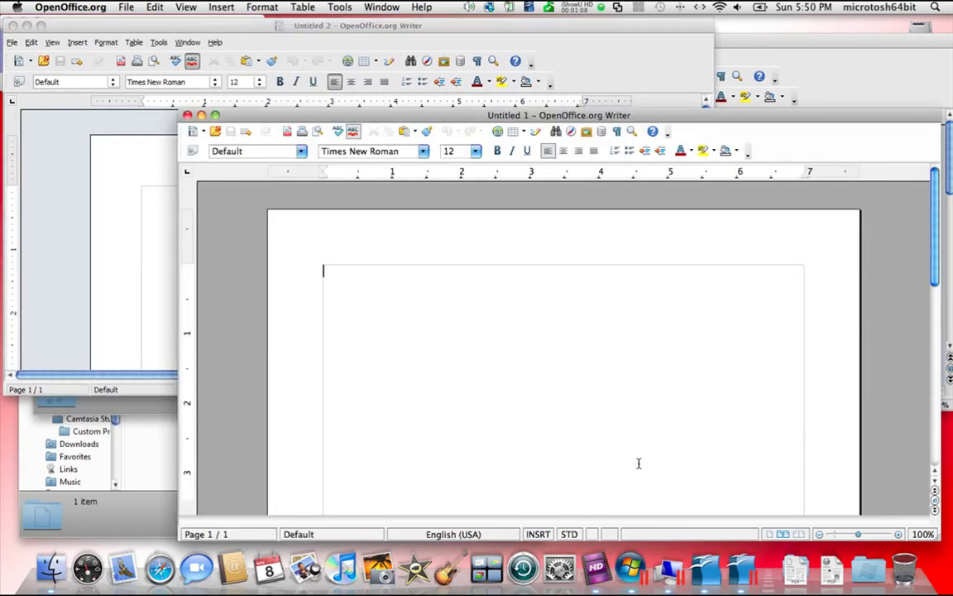
pyautogui.moveTo(313, 116); pyautogui.dragTo(313, 119)
pyautogui.click(134, 153)
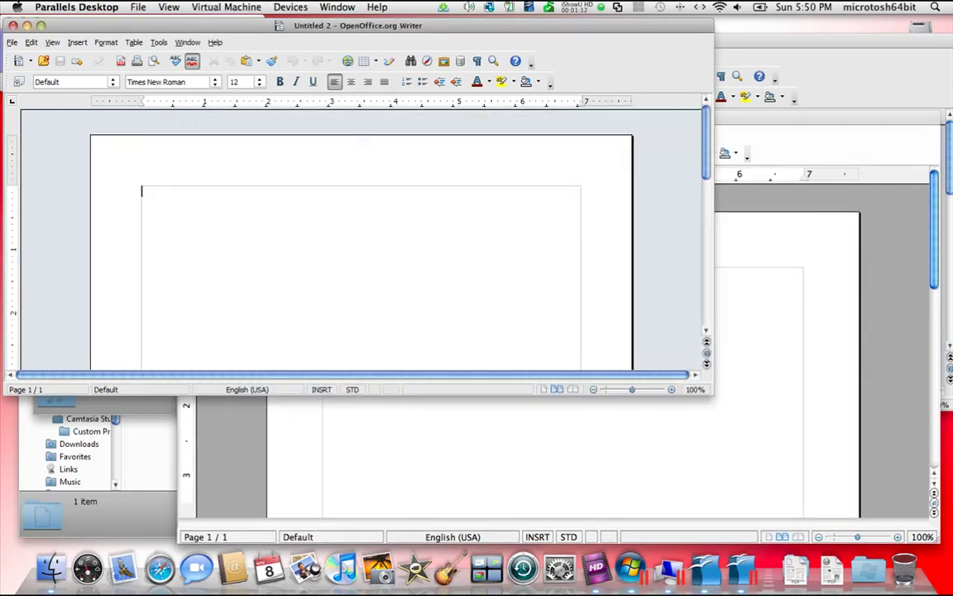
pyautogui.click(808, 245)
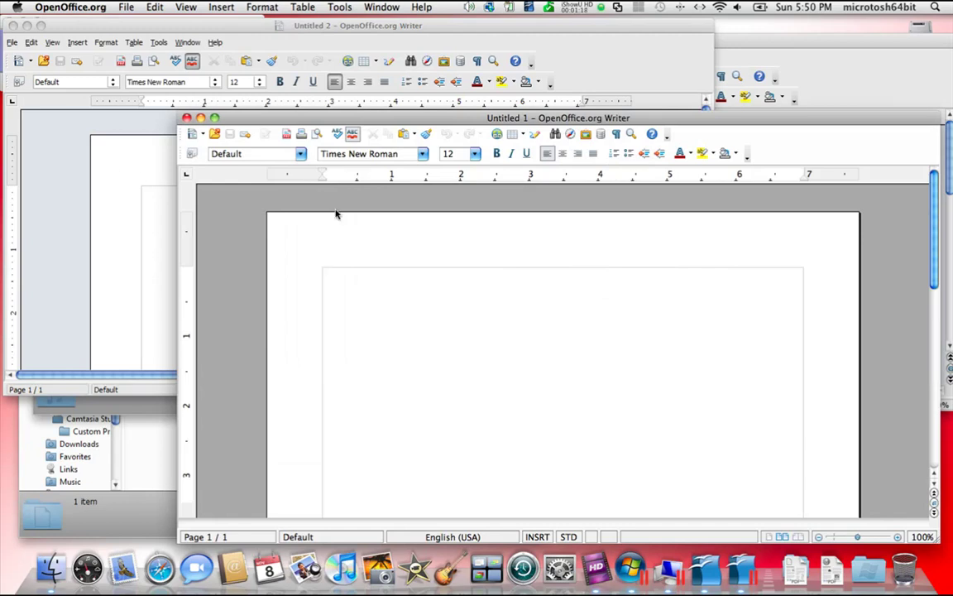
pyautogui.click(96, 145)
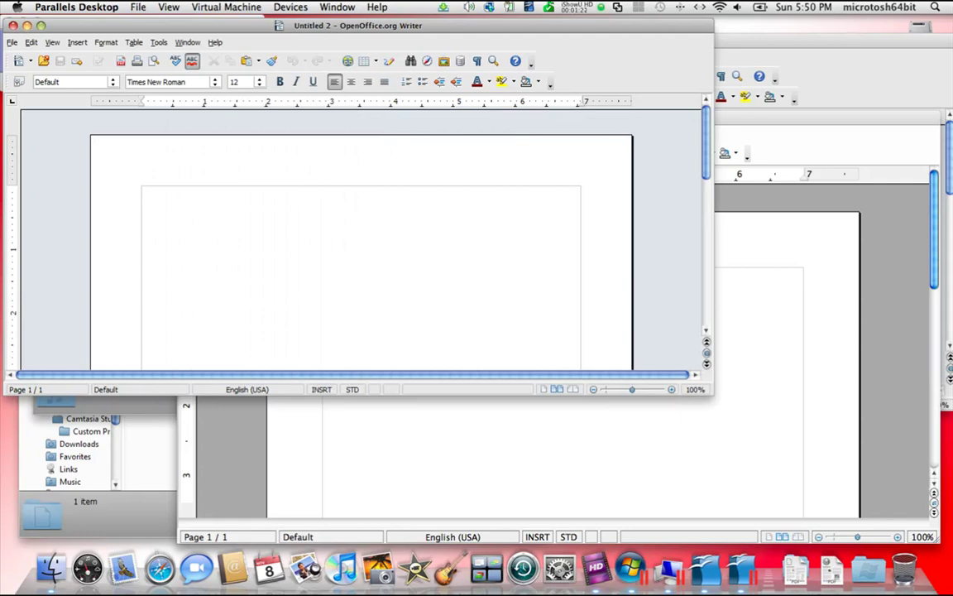
# Browse the in-window menus of the Windows Writer document Untitled 2, including Format and Window, without choosing a command.
pyautogui.click(12, 43)
pyautogui.press('Right')
pyautogui.press('Right')
pyautogui.press('Right')
pyautogui.press('Right')
pyautogui.press('Right')
pyautogui.press('Right')
pyautogui.press('Right')
pyautogui.press('Right')
pyautogui.press('Right')
pyautogui.press('Right')
pyautogui.press('Right')
pyautogui.press('Right')
pyautogui.press('Right')
pyautogui.press('Right')
pyautogui.press('Right')
pyautogui.press('Right')
pyautogui.press('Right')
pyautogui.press('Right')
pyautogui.press('Right')
pyautogui.press('Right')
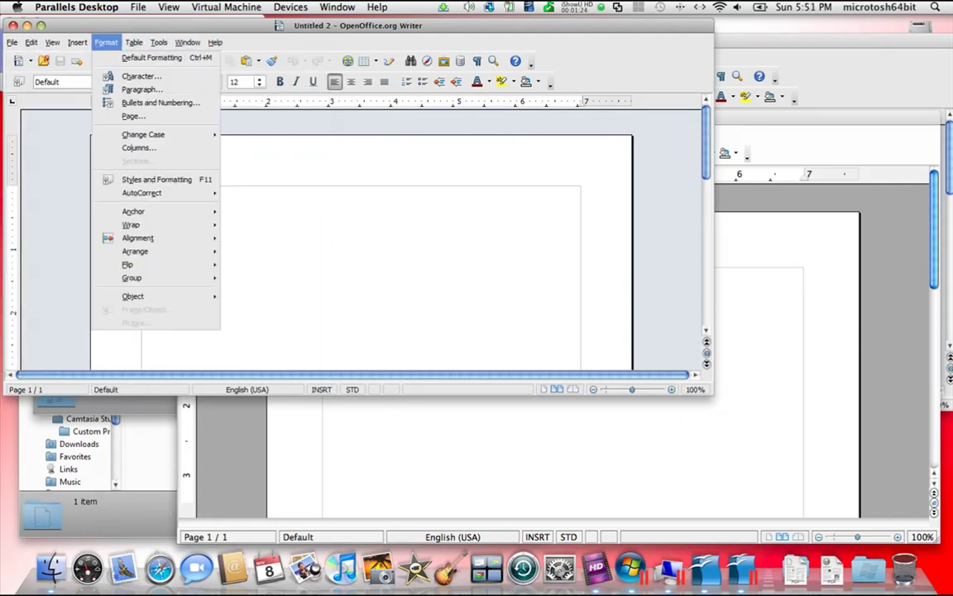
pyautogui.press('Right')
pyautogui.press('Right')
pyautogui.press('Right')
pyautogui.press('Right')
pyautogui.press('Right')
pyautogui.press('Right')
pyautogui.press('Right')
pyautogui.press('Right')
pyautogui.press('Right')
pyautogui.press('Right')
pyautogui.press('Right')
pyautogui.press('Right')
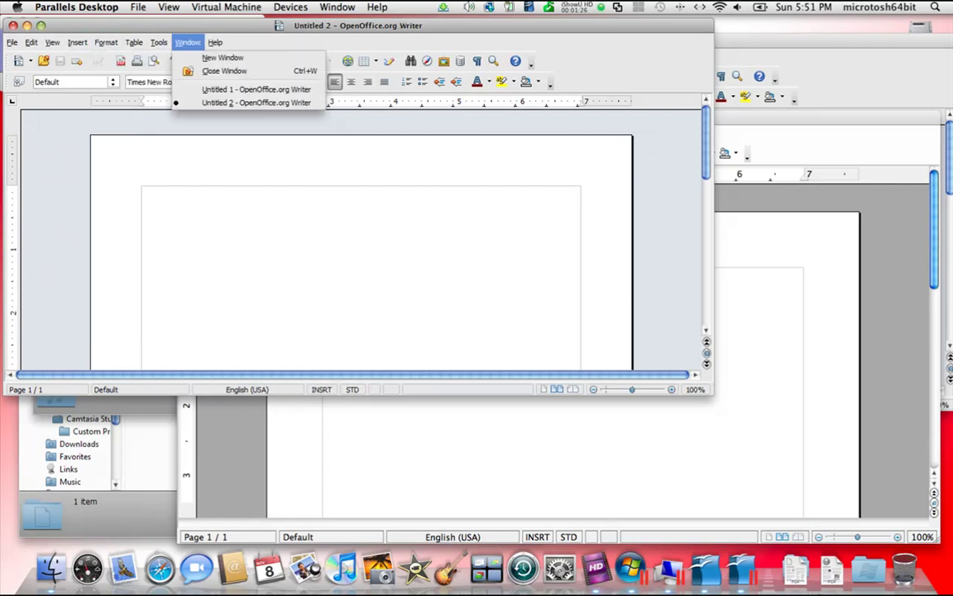
pyautogui.press('Escape')
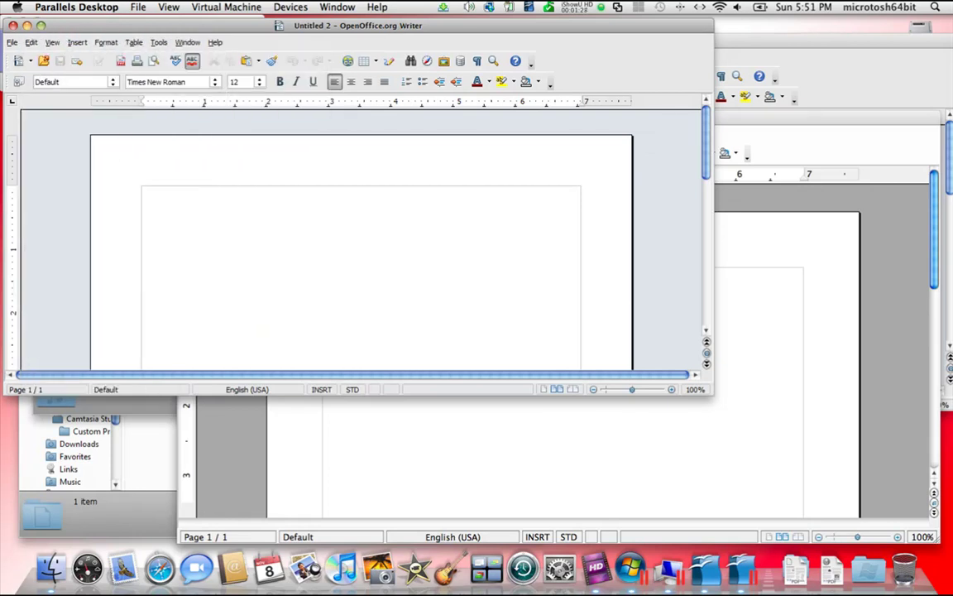
# Compare the Mac Writer's menu bar with the Windows Writer's in-window menus, ending on the Windows Untitled 1 document.
pyautogui.click(752, 312)
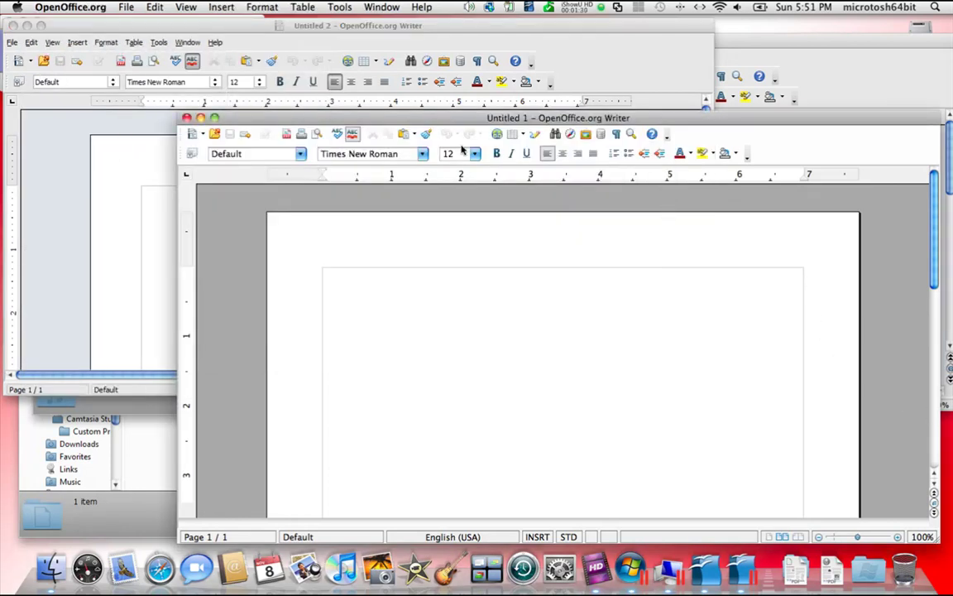
pyautogui.click(72, 5)
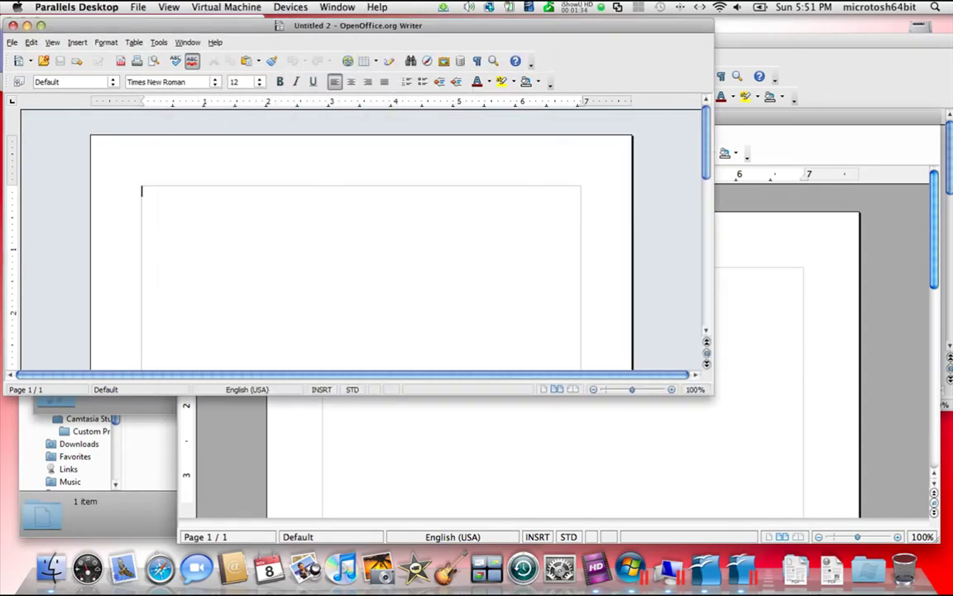
pyautogui.click(44, 390)
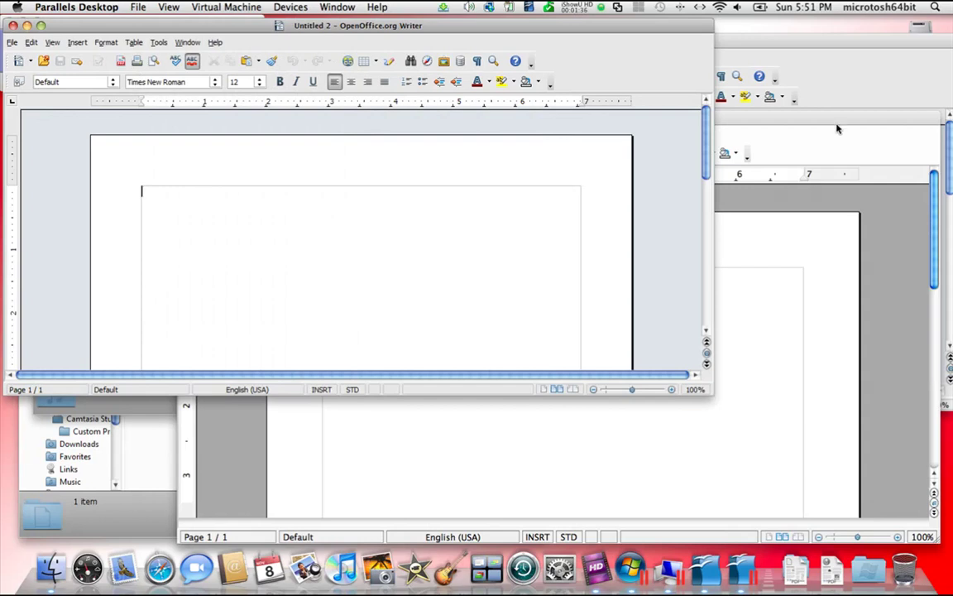
pyautogui.click(827, 43)
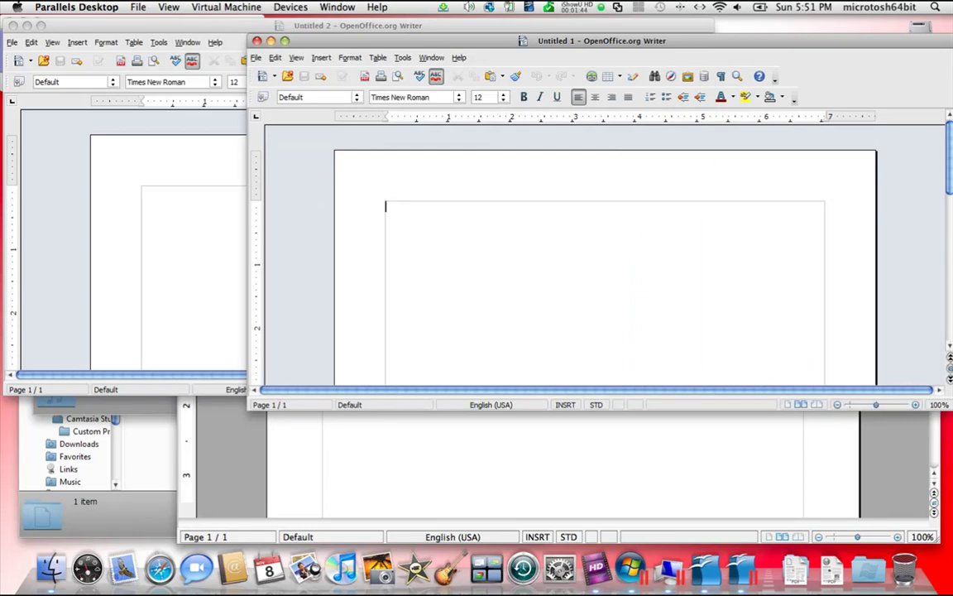
# Move the Windows Writer windows away from the Windows Music folder, bring that folder forward and return focus to the Mac desktop.
pyautogui.click(285, 25)
pyautogui.moveTo(286, 26); pyautogui.dragTo(478, 144)
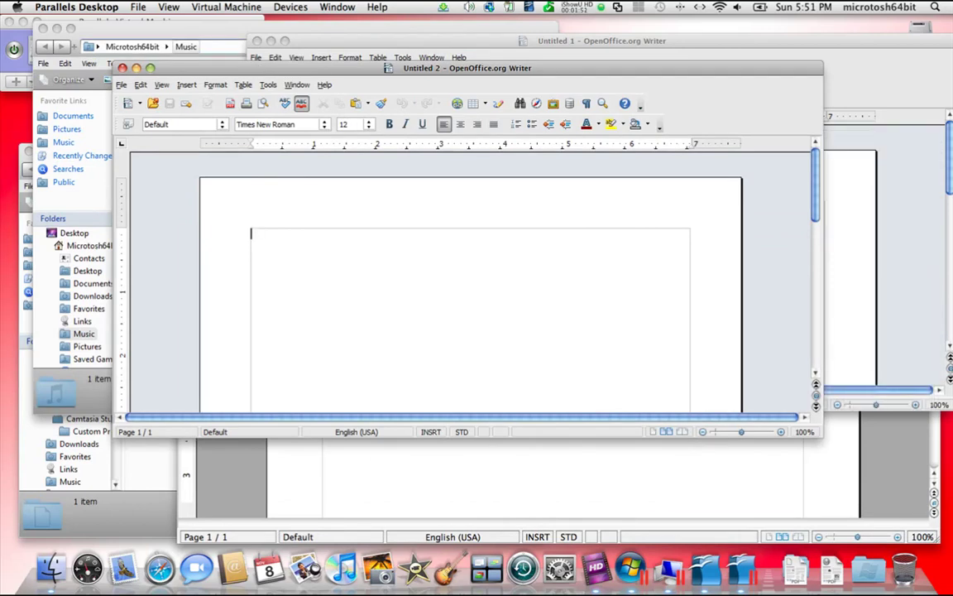
pyautogui.click(165, 30)
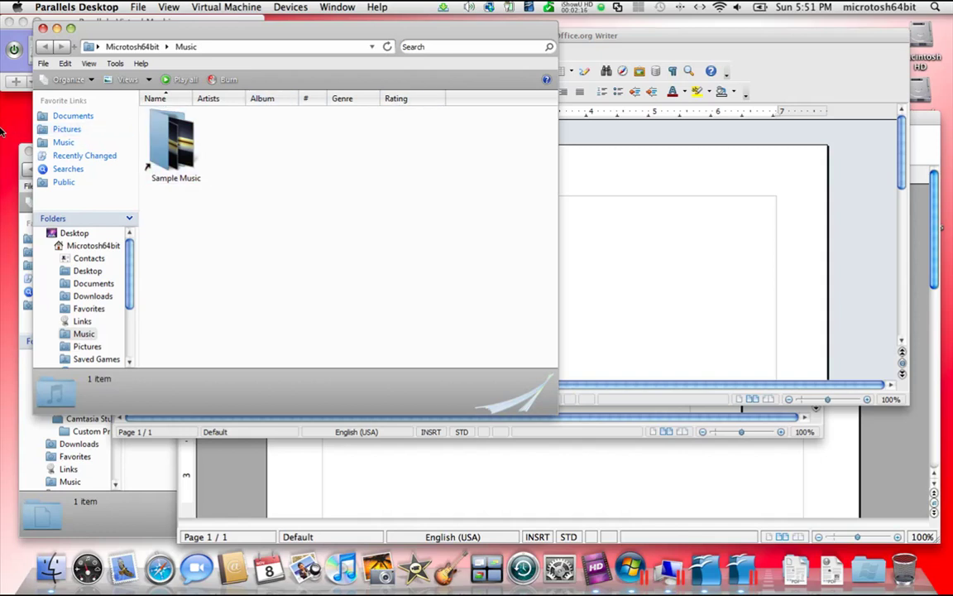
pyautogui.click(2, 130)
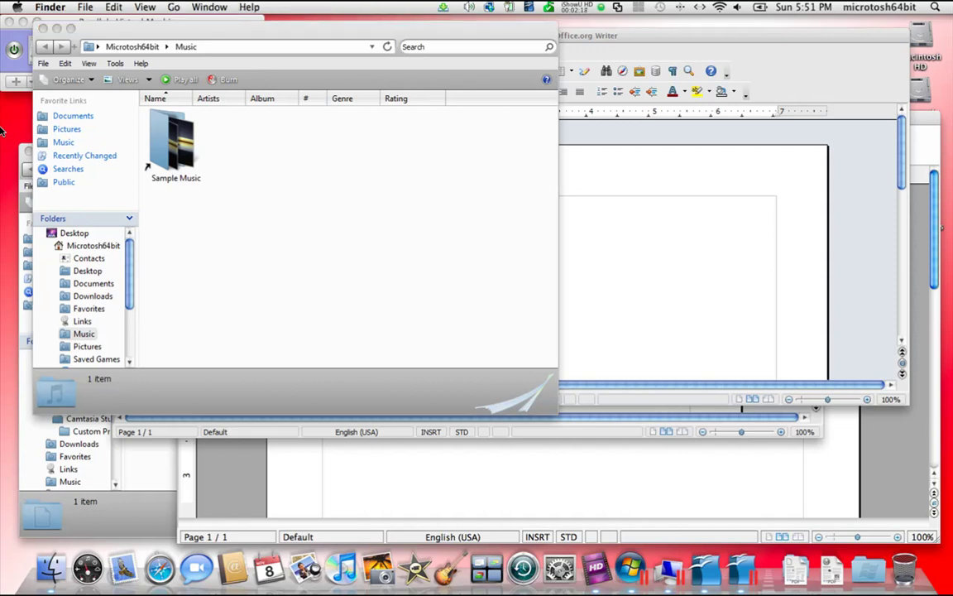